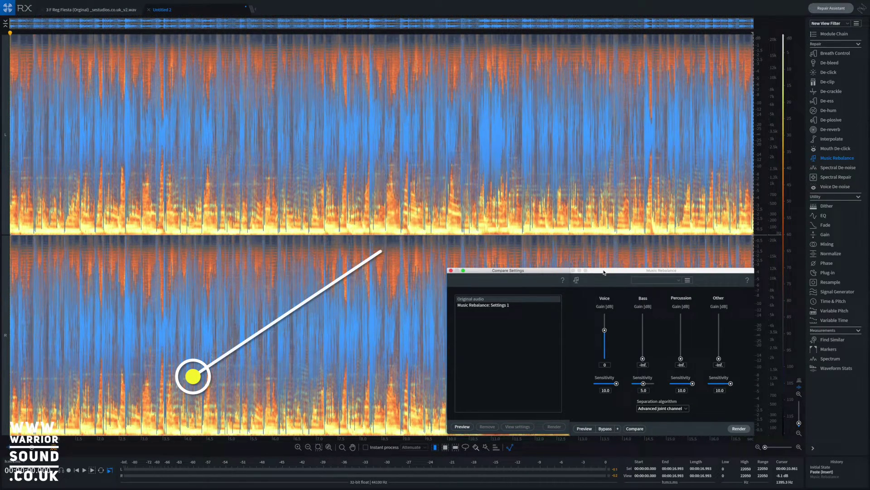
key("space")
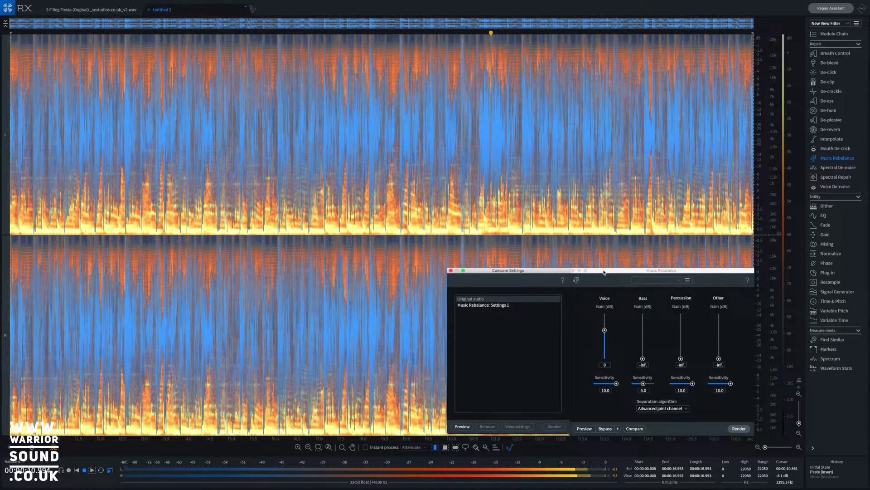
key("space")
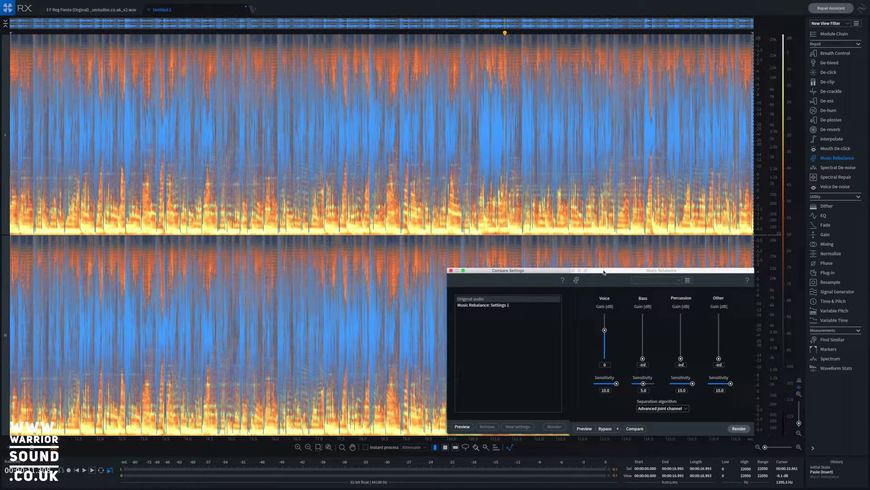
Play the vocals-only Music Rebalance Settings 1 result, stop it, then select the Voice Sensitivity knob.
left_click(483, 306)
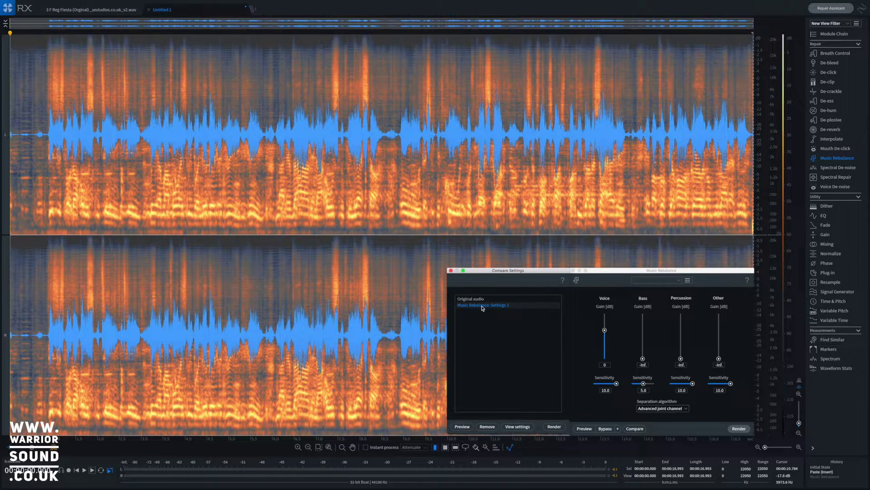
key("space")
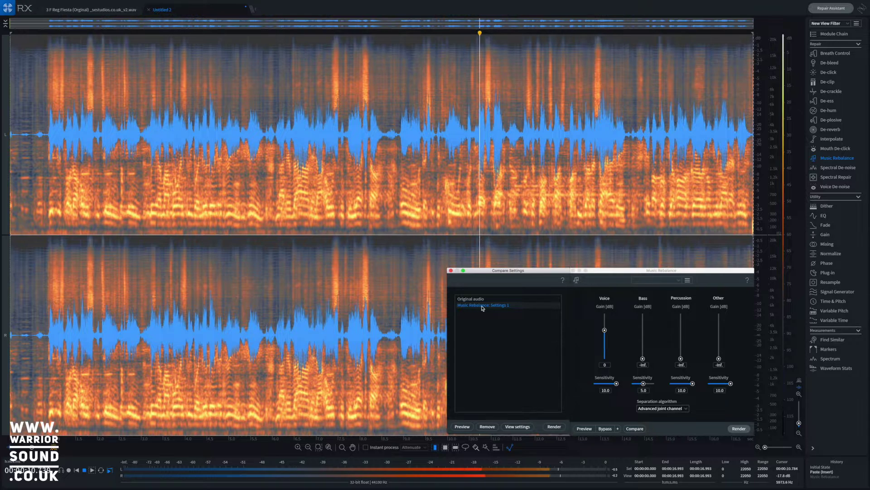
key("space")
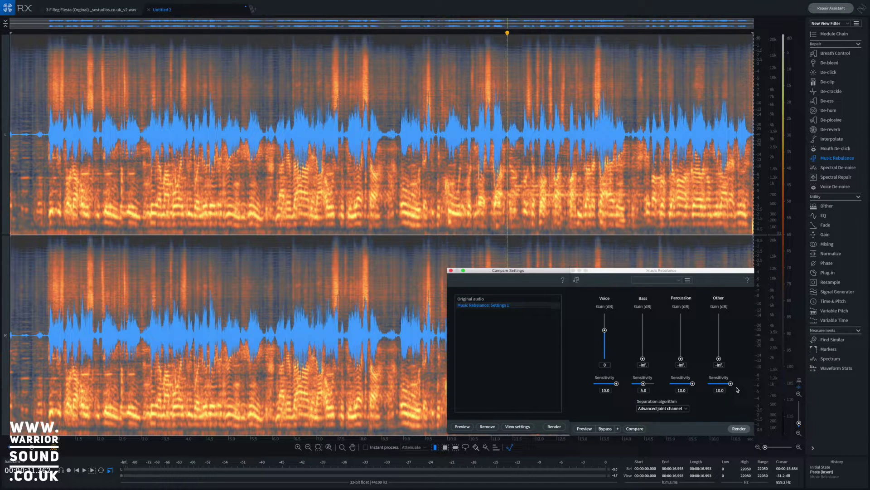
left_click(616, 384)
Lower Voice Sensitivity from 10.0 to 8.0 and add it to Compare Settings as Settings 2.
left_click_drag(617, 384, 612, 384)
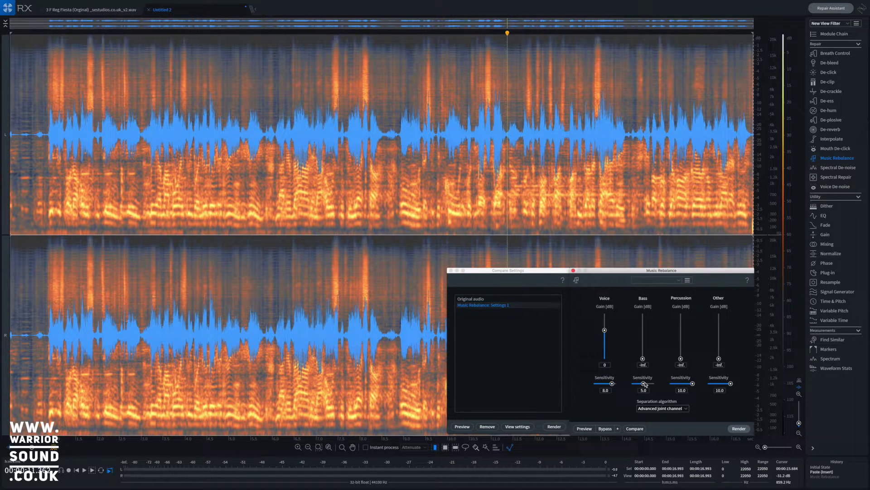
left_click_drag(644, 384, 639, 385)
left_click(636, 428)
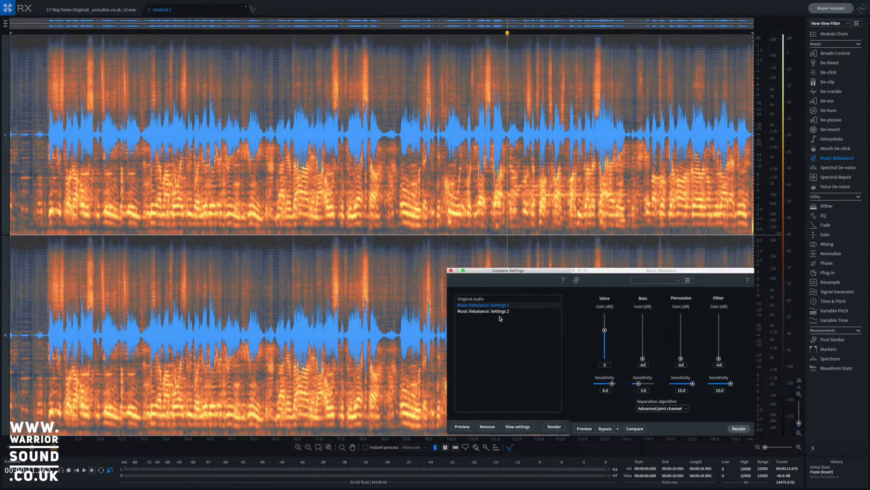
Select Music Rebalance Settings 2 and play a stretch of it.
left_click(499, 312)
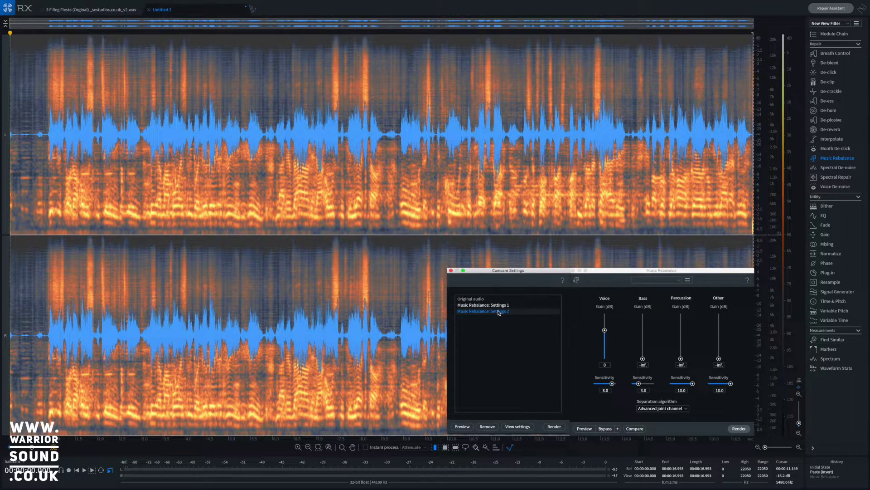
key("space")
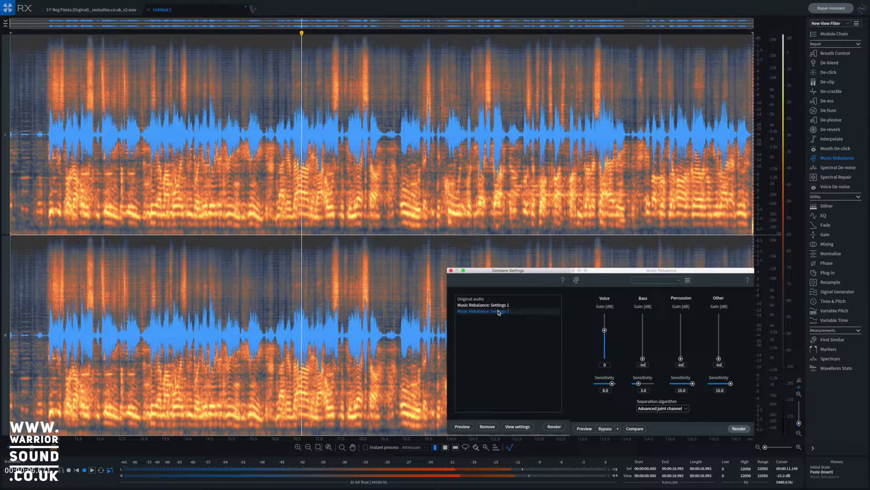
key("space")
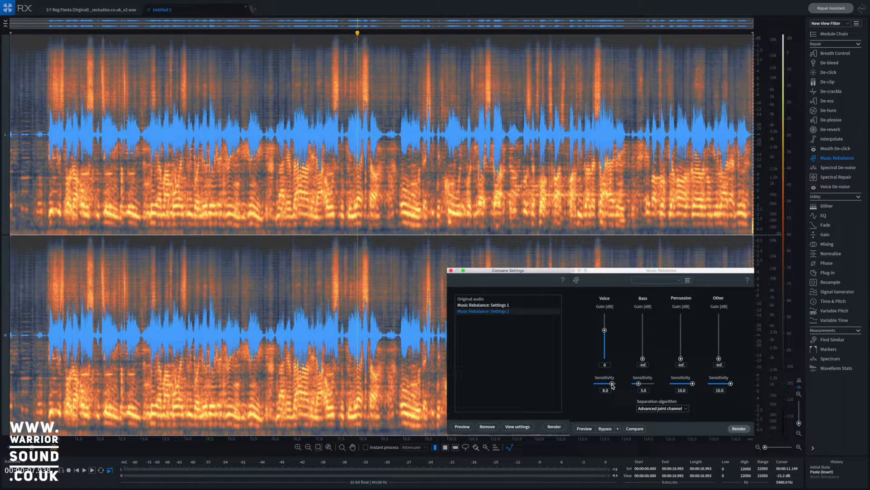
Set Voice sensitivity 5.0, Percussion 4.0 and Other 5.0, and add them as Settings 3.
left_click_drag(612, 384, 644, 385)
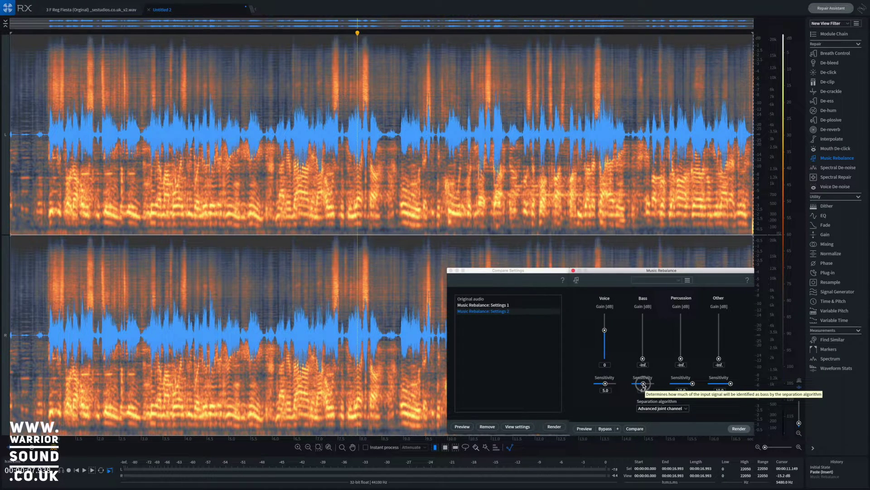
left_click_drag(692, 383, 722, 384)
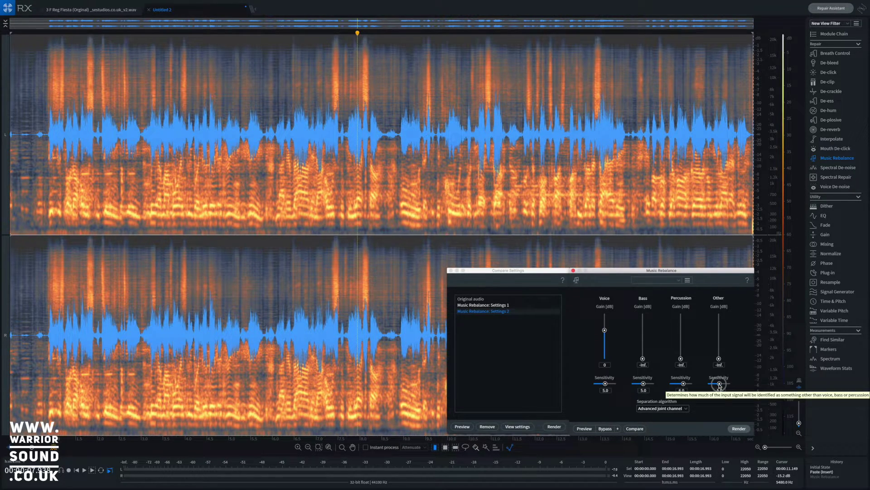
left_click_drag(683, 385, 679, 384)
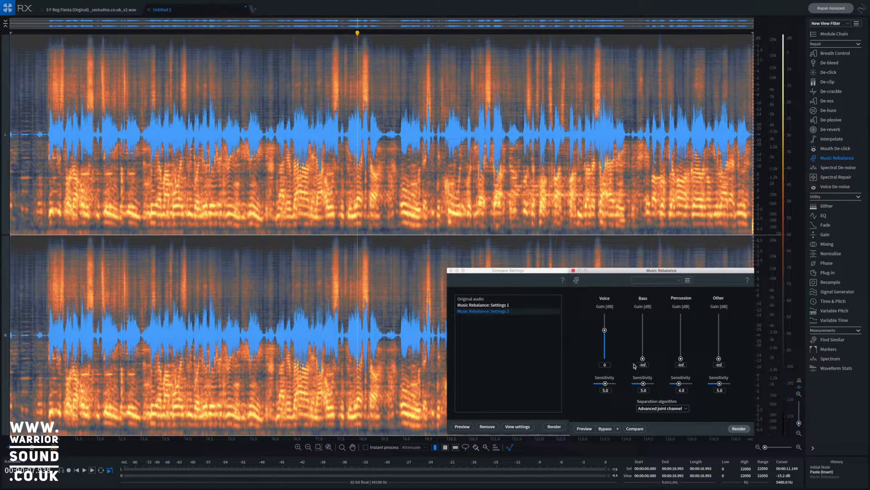
left_click(635, 429)
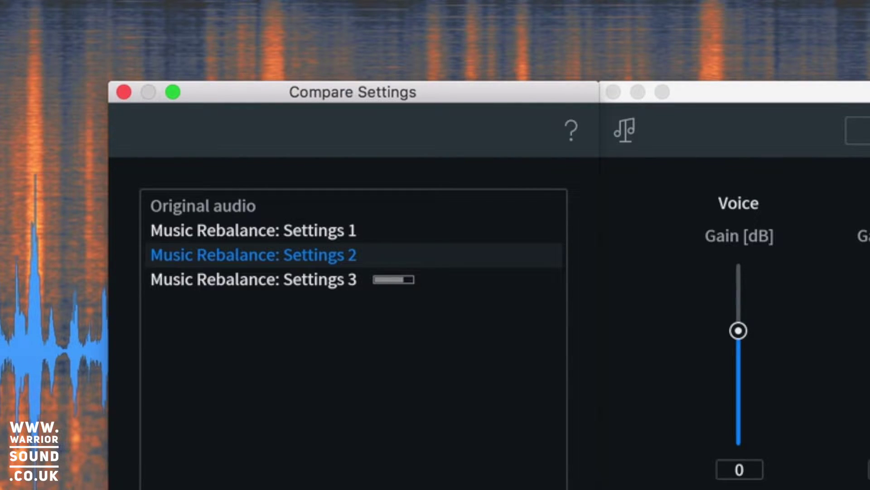
Select Music Rebalance Settings 3 and play a stretch of it.
left_click(299, 281)
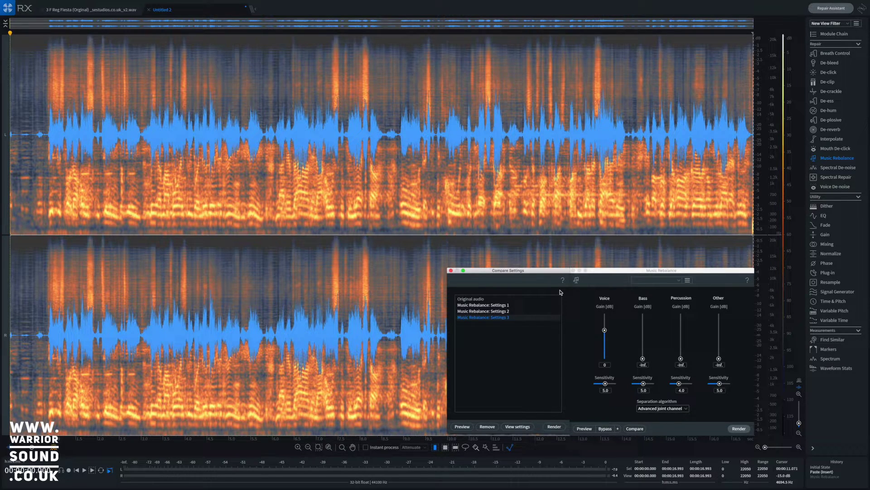
key("space")
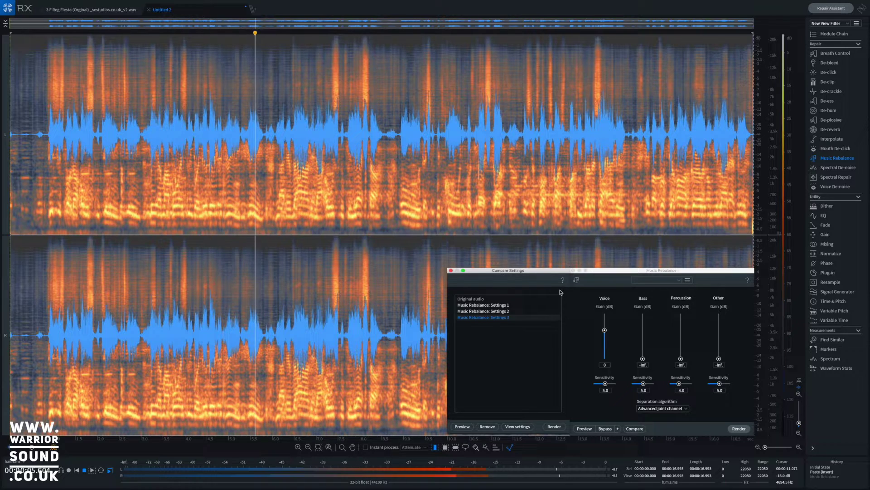
key("space")
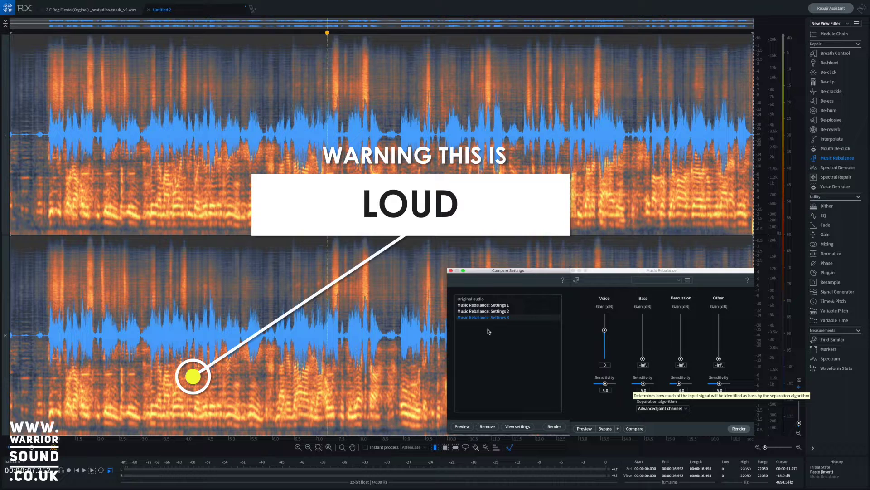
Start playback on the original audio, then switch through Settings 1, 2 and 3 while it plays.
left_click(475, 299)
key("space")
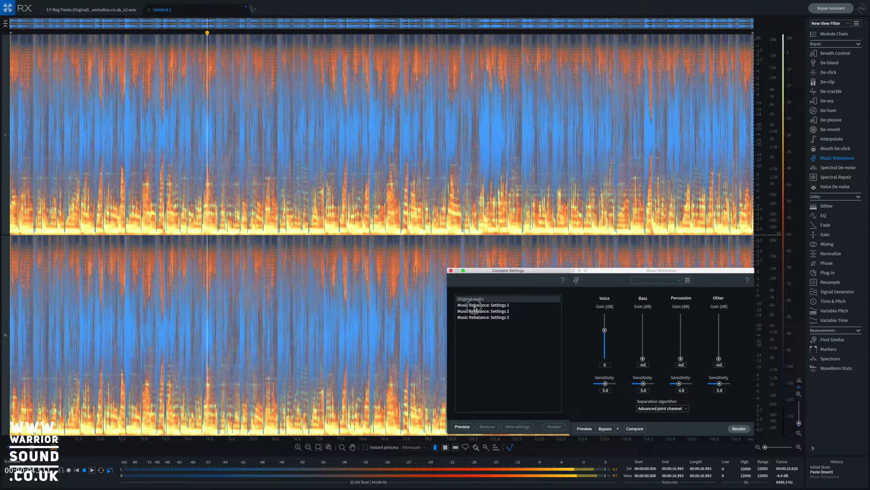
left_click(475, 306)
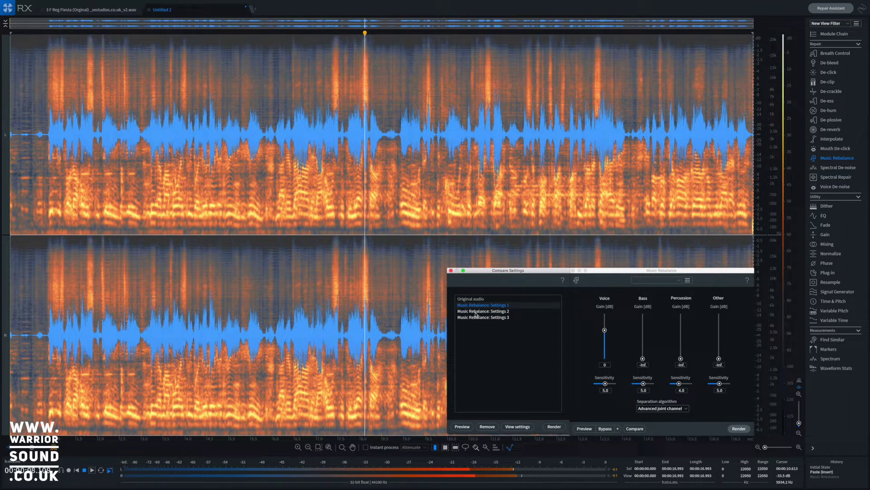
left_click(476, 312)
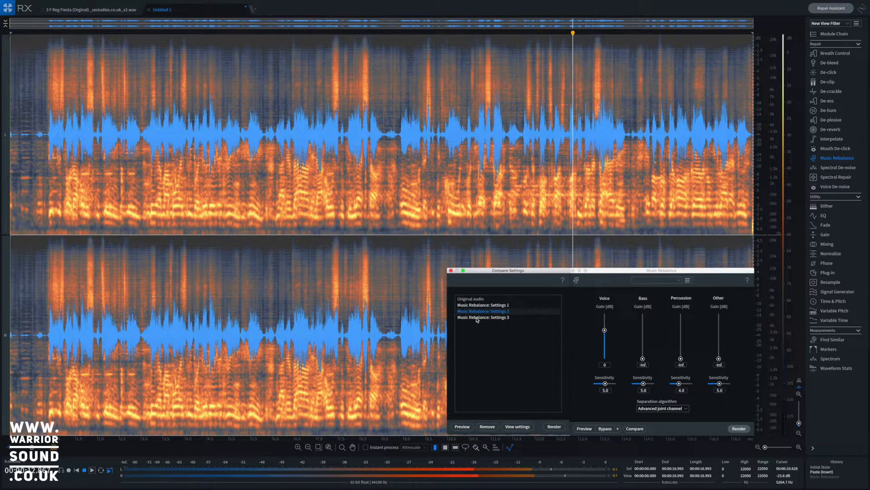
left_click(477, 317)
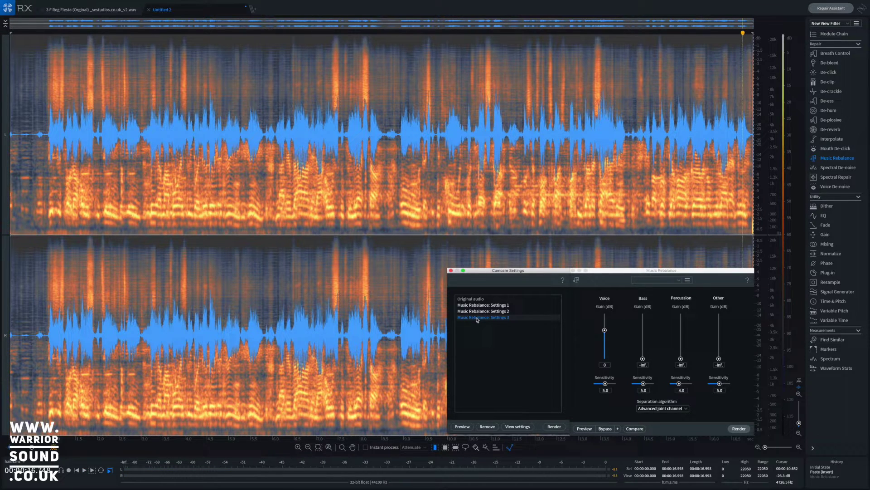
Close Compare Settings and Music Rebalance, then reopen Music Rebalance from the module list.
left_click(451, 271)
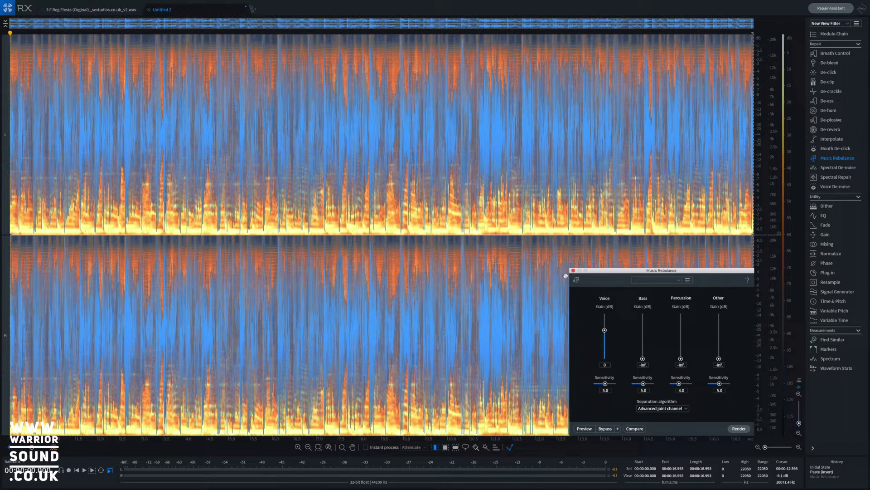
left_click(573, 271)
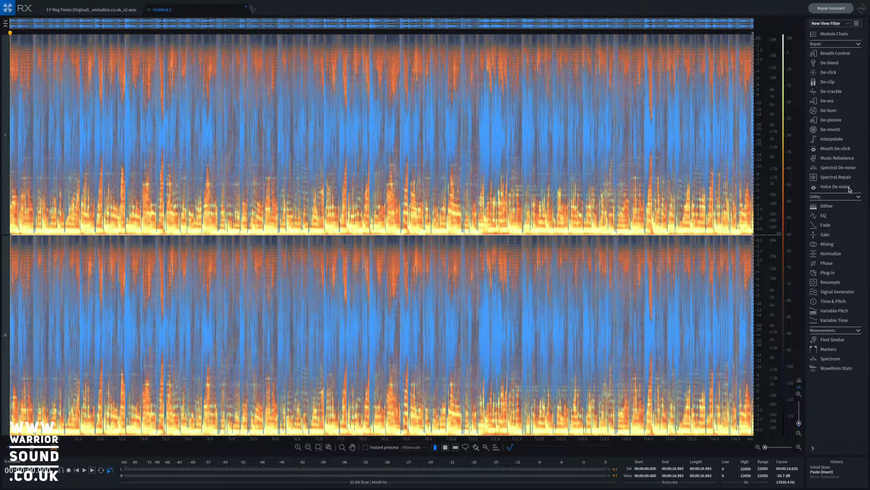
left_click(837, 157)
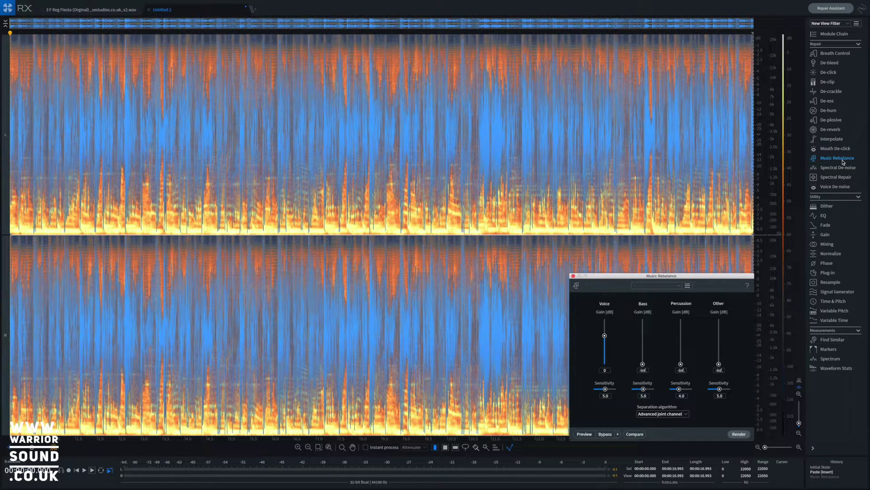
Reset Bass, Percussion and Other gains to 0 dB and Percussion sensitivity to 5.0.
double_click(643, 364)
double_click(680, 364)
double_click(719, 364)
double_click(680, 389)
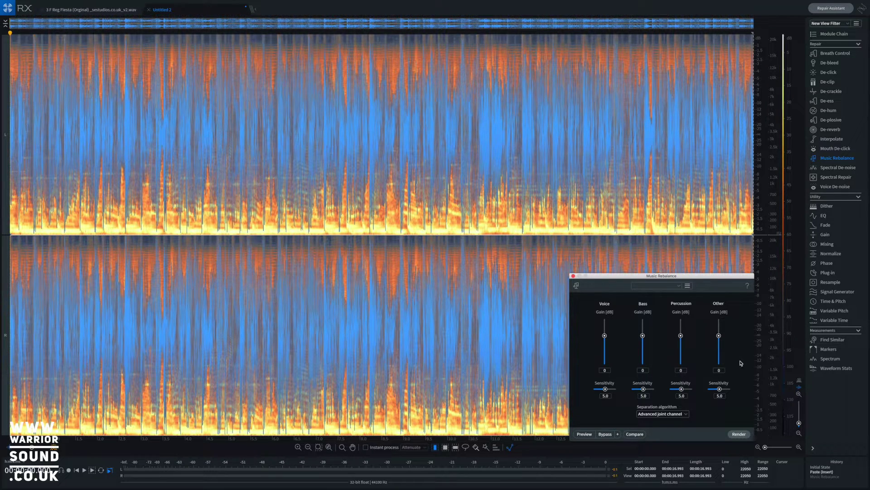
Mute Voice, Bass and Other to -Inf and add this percussion-only setting for comparison.
left_click_drag(604, 336, 605, 366)
left_click_drag(642, 335, 644, 376)
left_click_drag(719, 335, 720, 379)
left_click(634, 434)
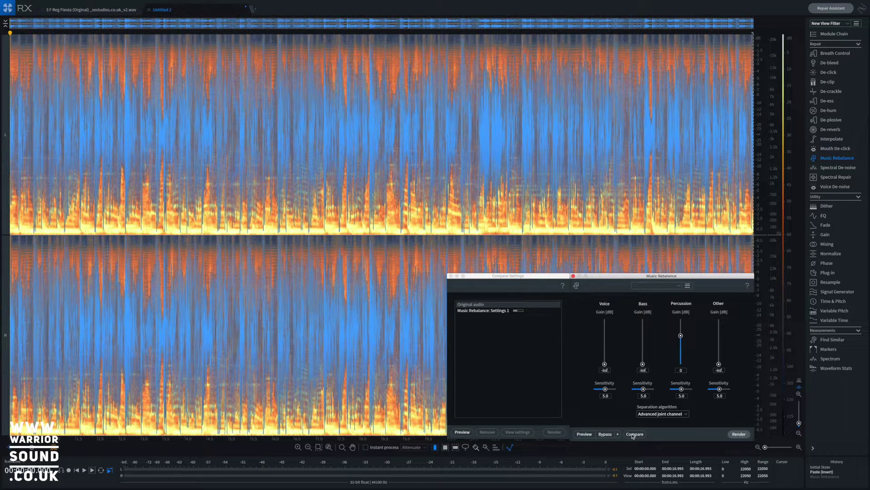
Select percussion-only Settings 1 and play the isolated drums briefly before stopping.
left_click(492, 311)
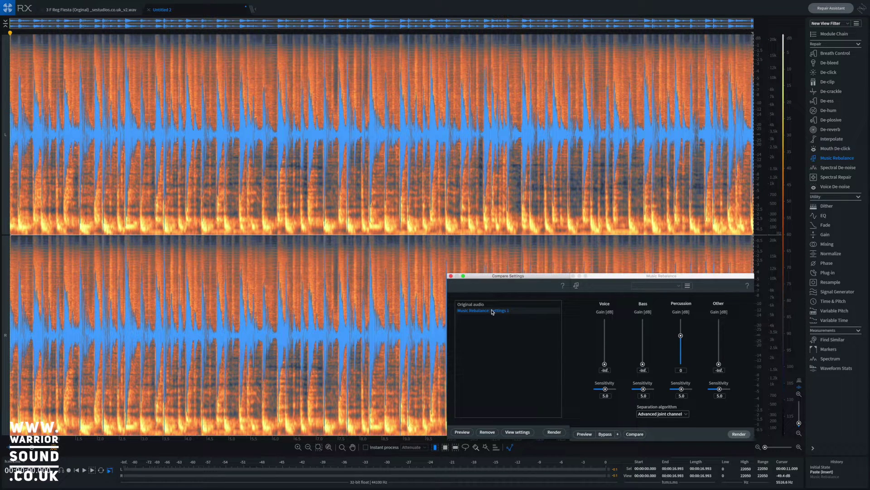
key("space")
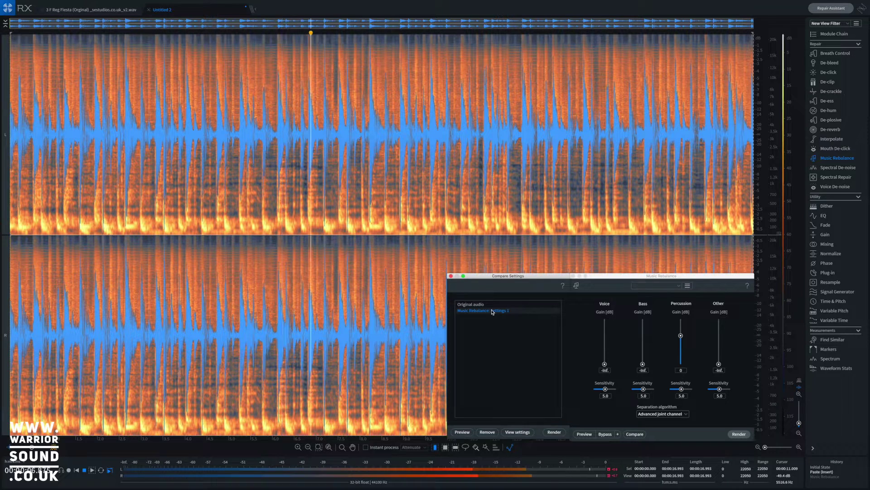
key("space")
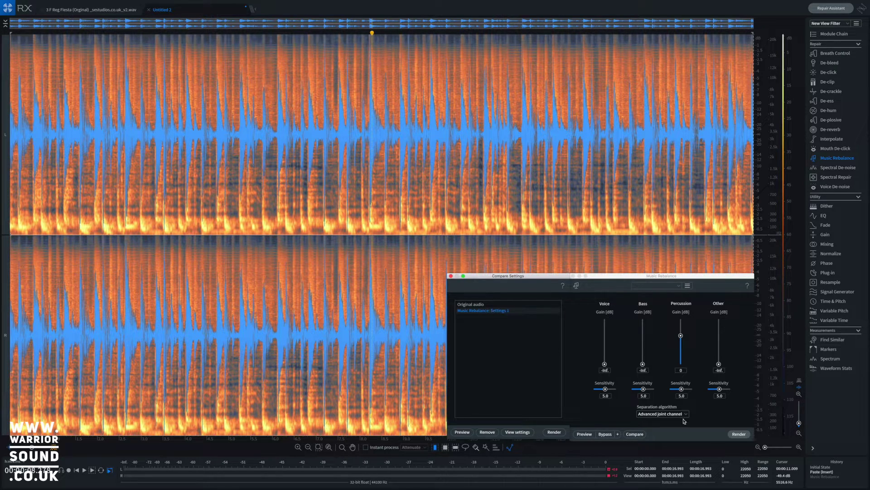
left_click(662, 414)
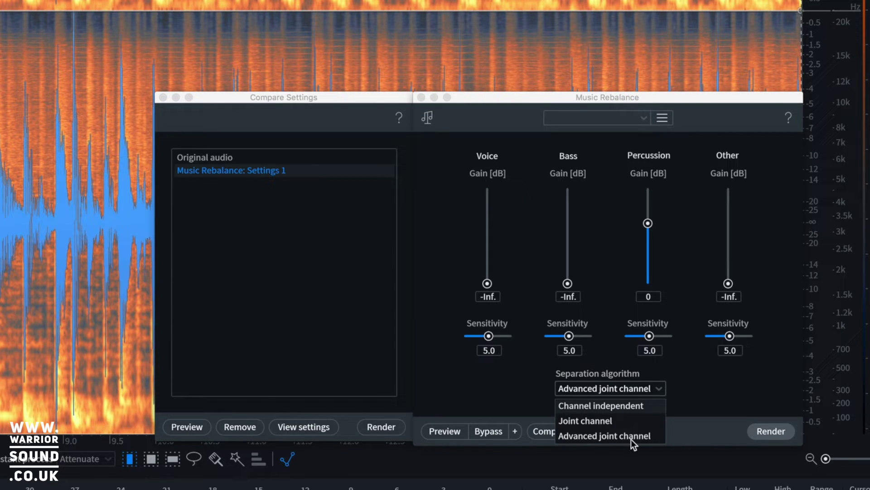
left_click(737, 447)
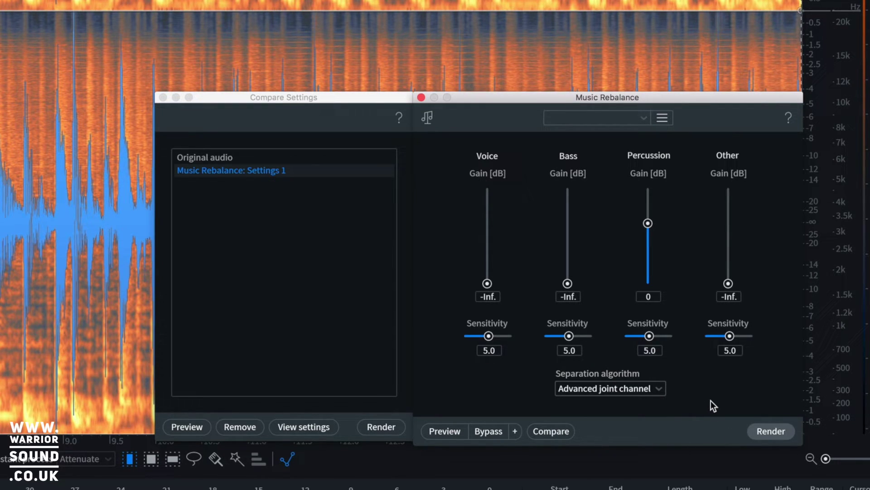